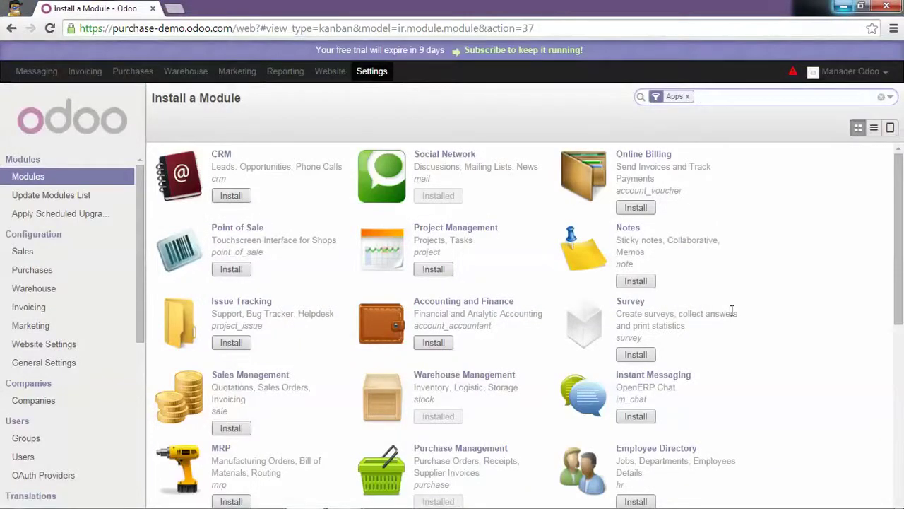
Step: Enable 'Manage calls for bids' in the Purchases settings and apply the change
left_click(43, 272)
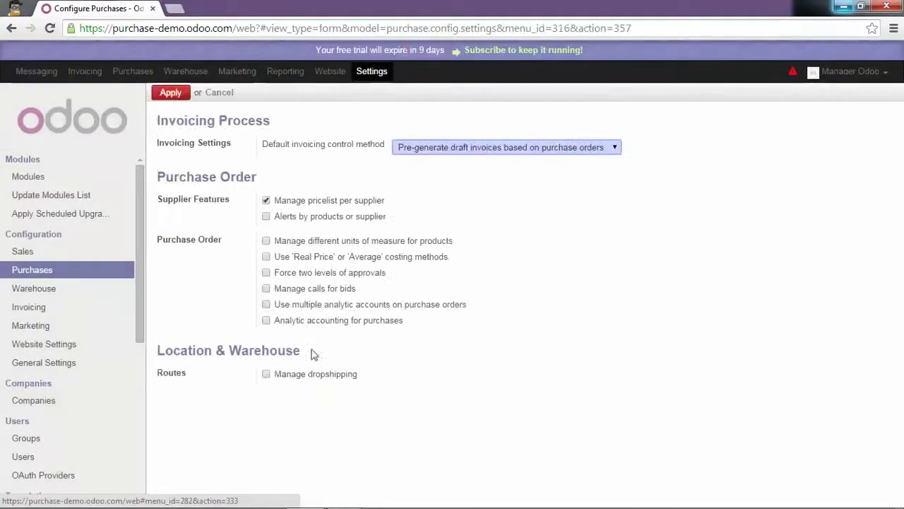
left_click(267, 288)
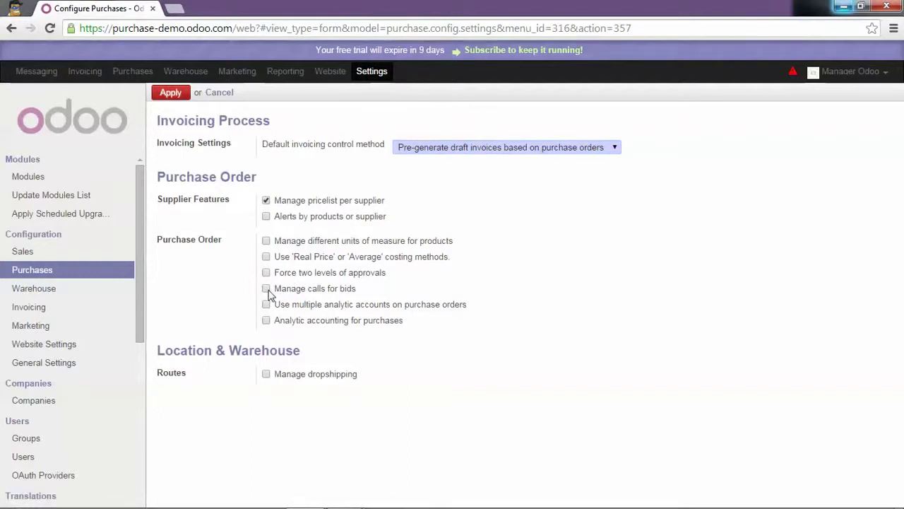
left_click(170, 94)
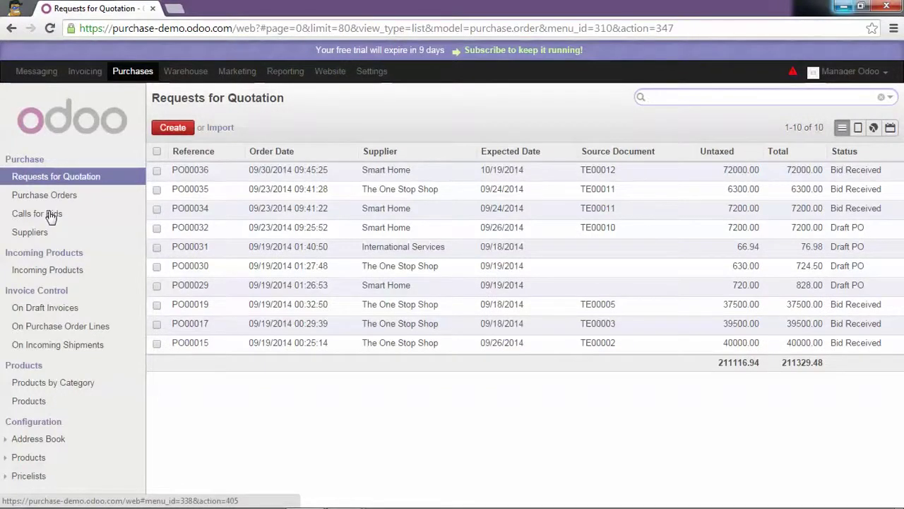
Step: Create call for bids TE00001 with bid selection 'Select only one RFQ (exclusive)'
left_click(50, 218)
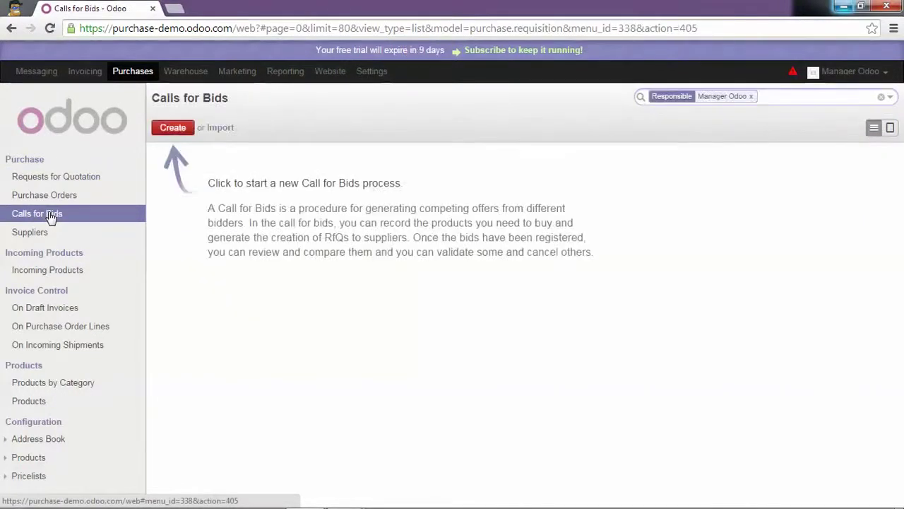
left_click(173, 130)
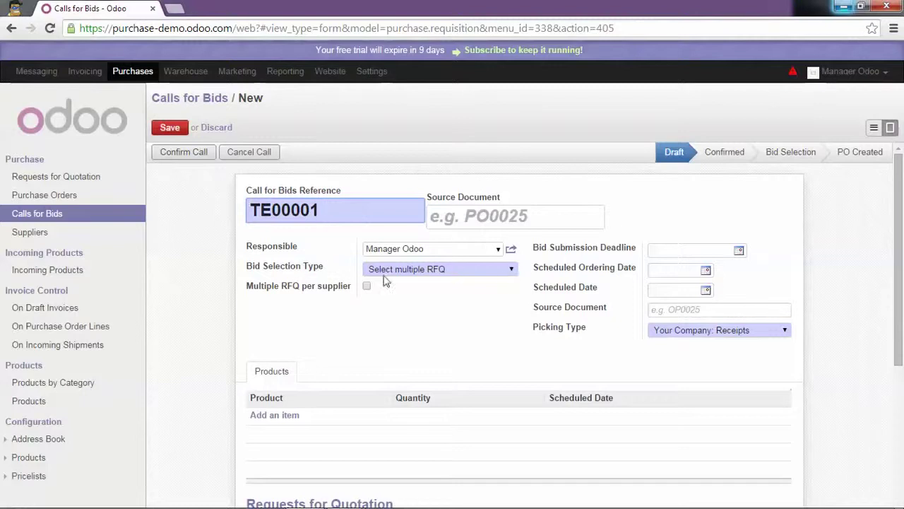
left_click(416, 271)
left_click(424, 297)
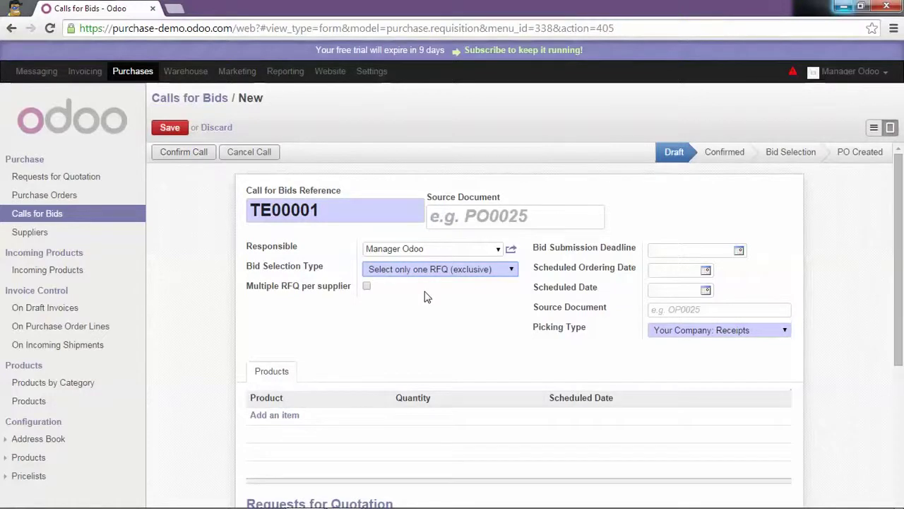
left_click(435, 273)
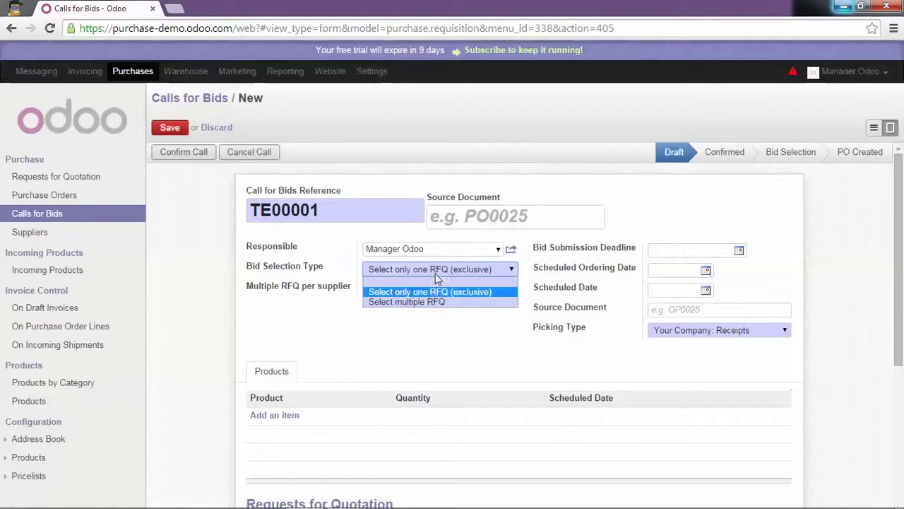
left_click(435, 302)
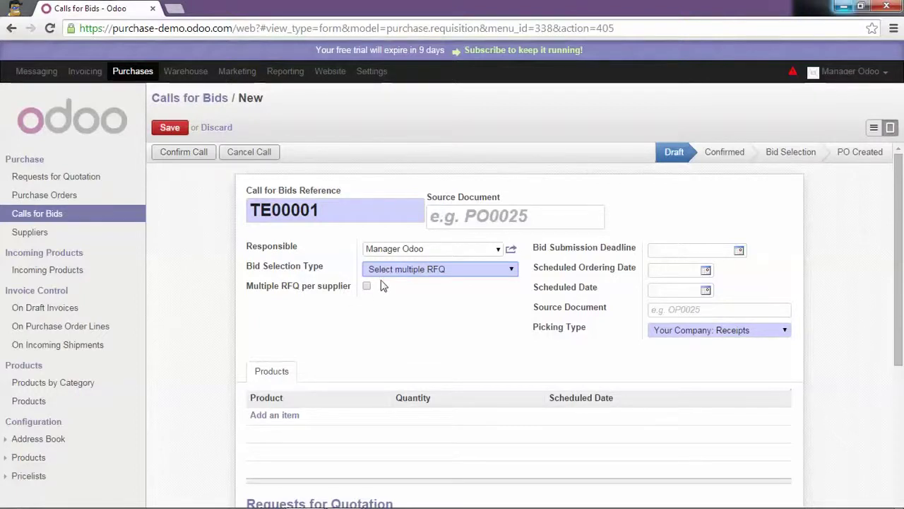
left_click(397, 271)
left_click(404, 292)
Step: Set the bid submission deadline to 09/30/2014
left_click(739, 250)
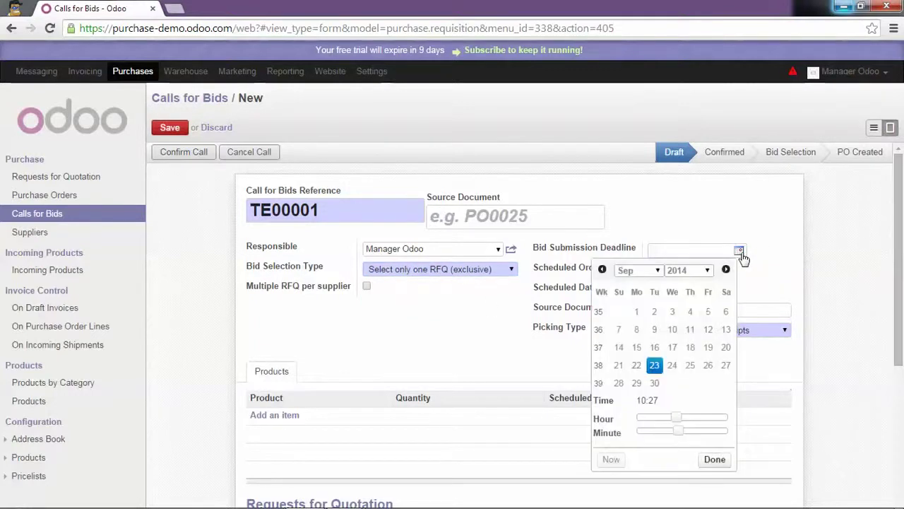
left_click(654, 384)
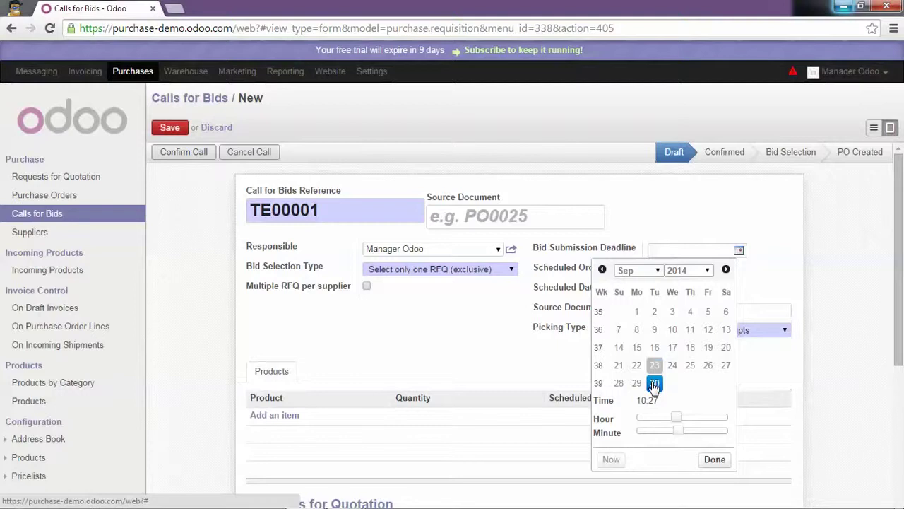
left_click(654, 384)
left_click(706, 460)
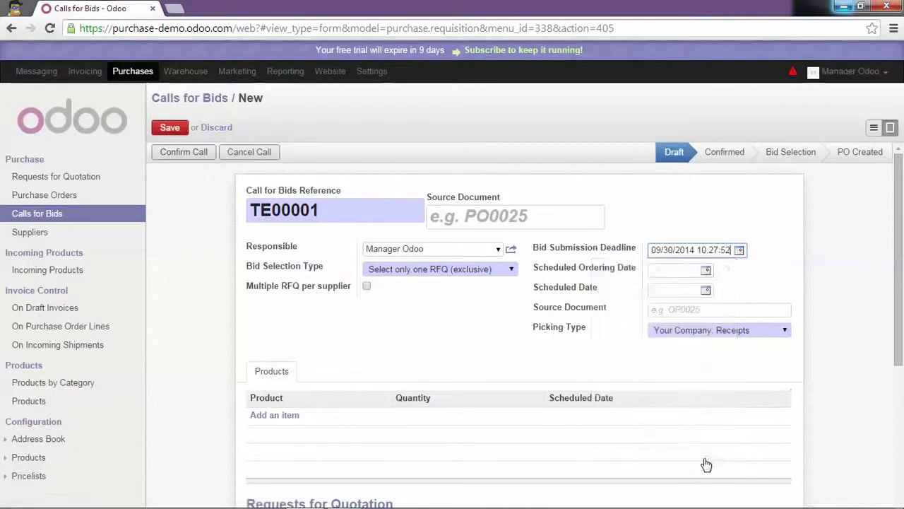
Step: Set the scheduled ordering date to 10/13/2014
left_click(706, 271)
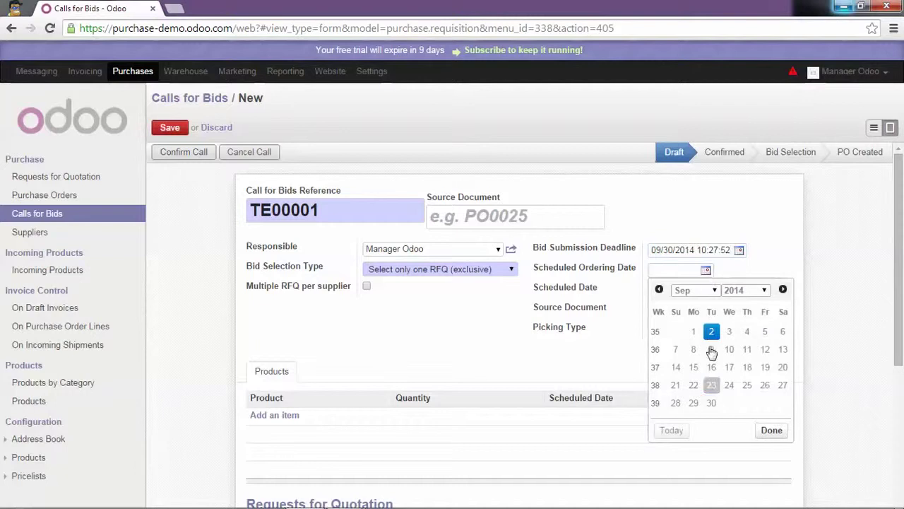
left_click(713, 290)
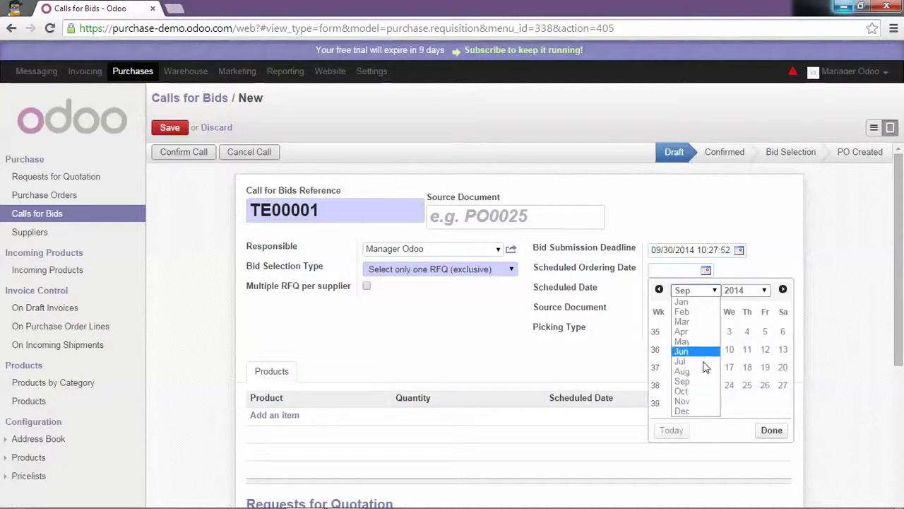
left_click(696, 391)
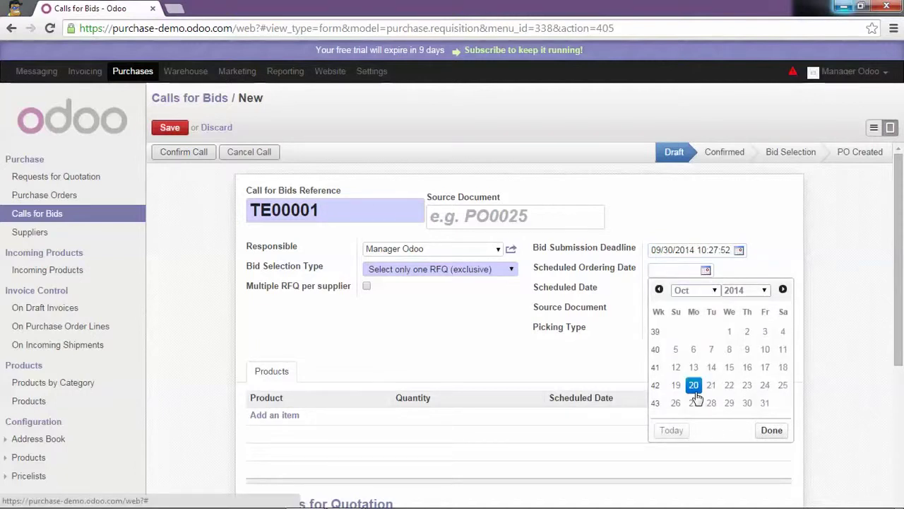
left_click(677, 368)
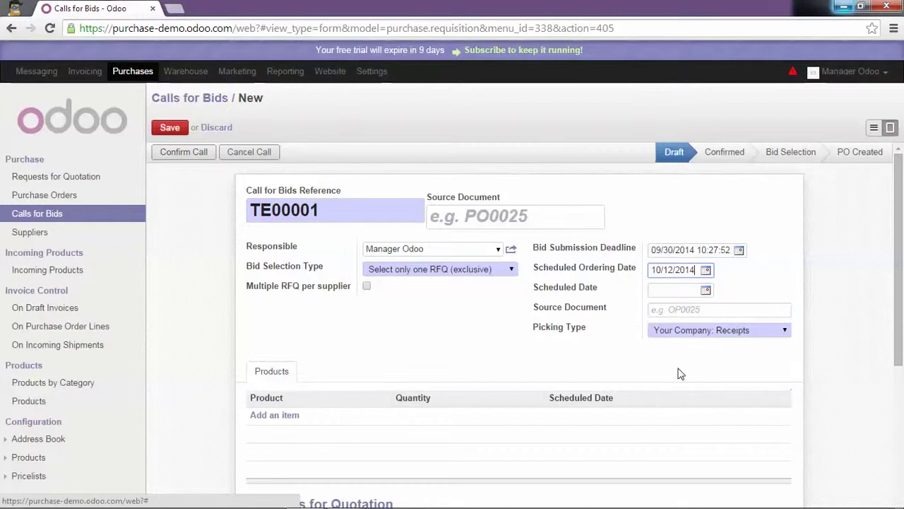
left_click(707, 275)
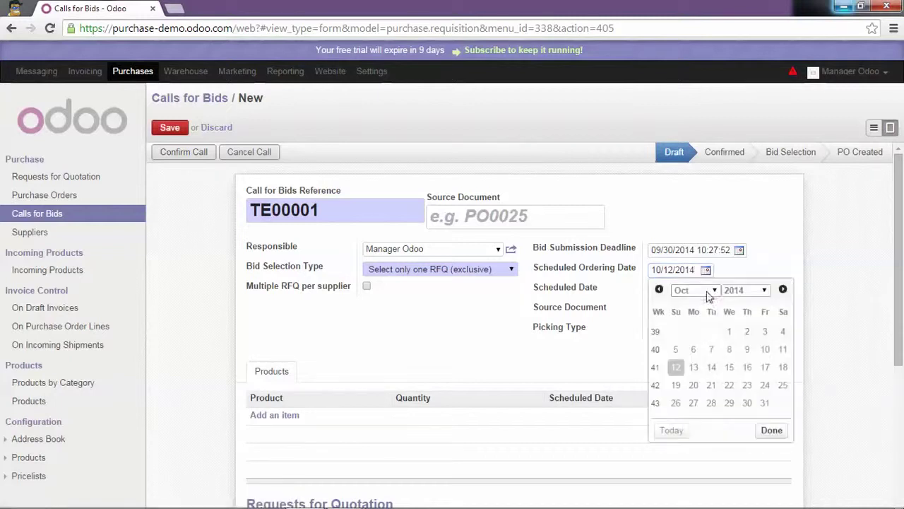
left_click(694, 366)
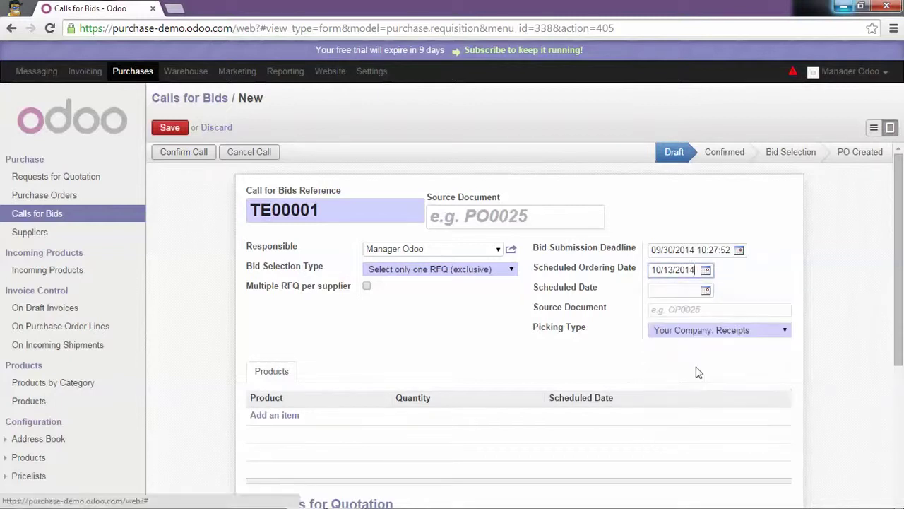
Step: Set the scheduled date to 11/23/2014
left_click(706, 291)
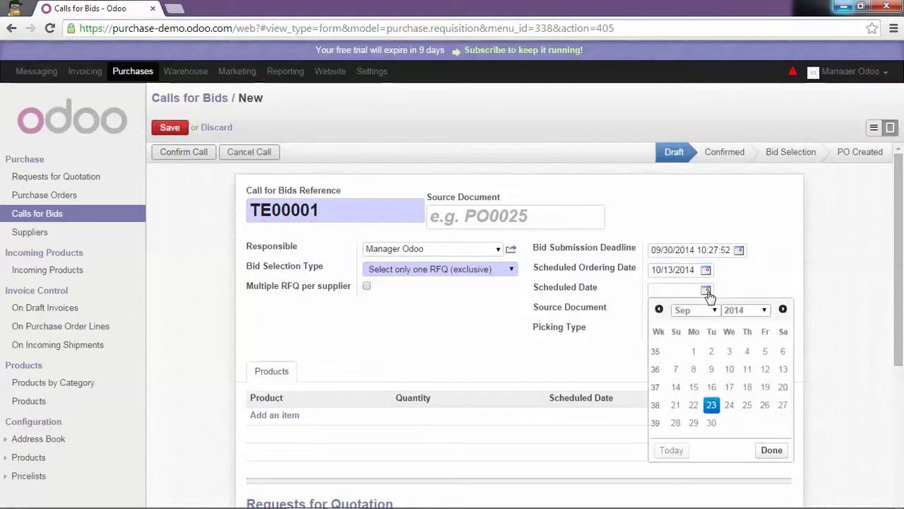
left_click(713, 311)
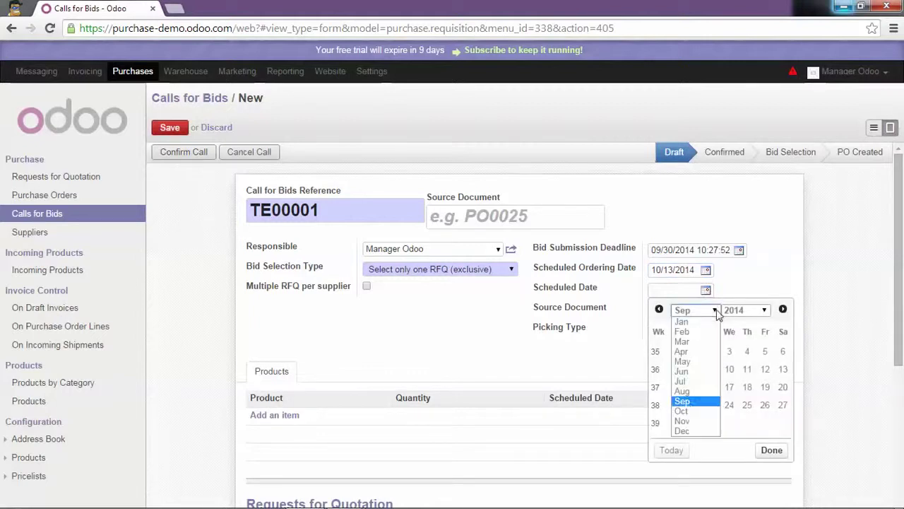
left_click(684, 421)
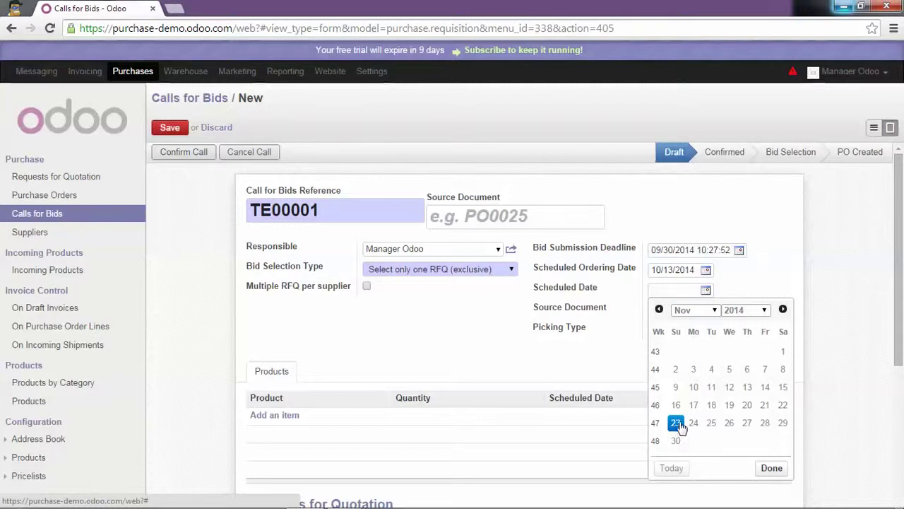
left_click(678, 424)
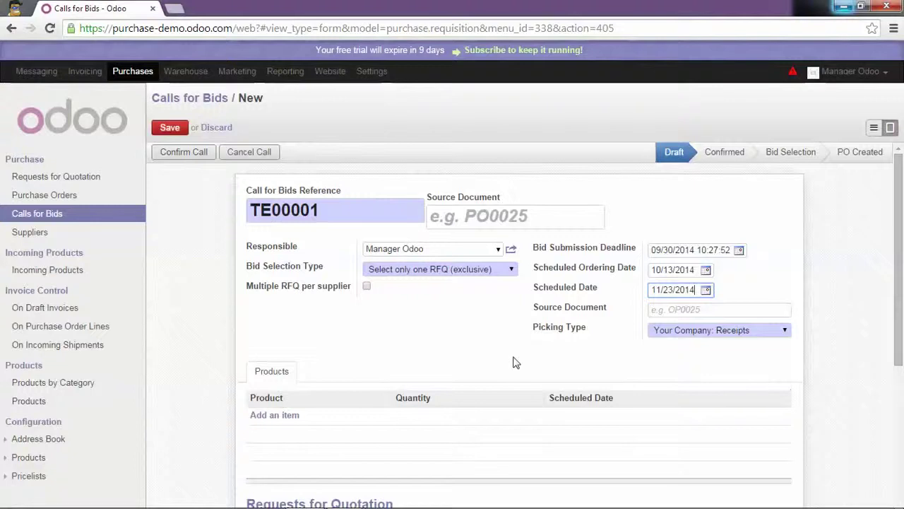
Step: Add a product line for 10 Fridges to the call
scroll(495, 356, "down", 2)
left_click(273, 284)
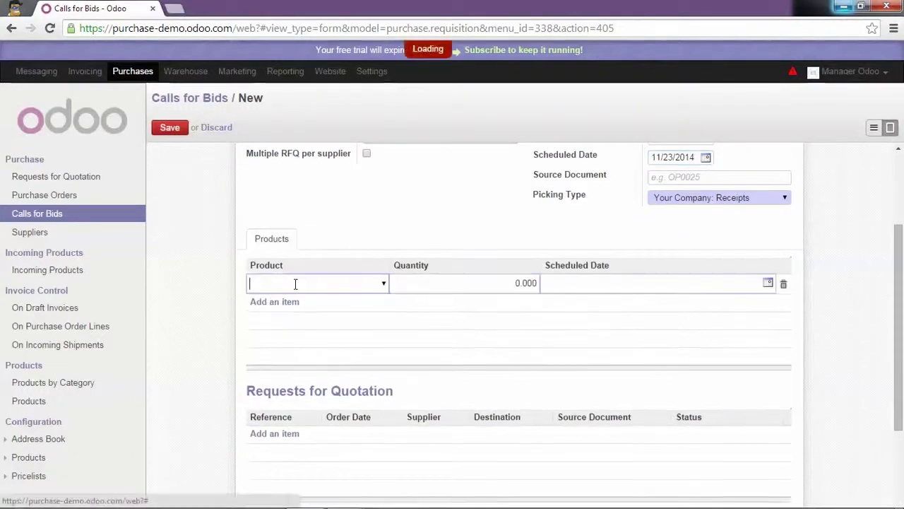
left_click(384, 283)
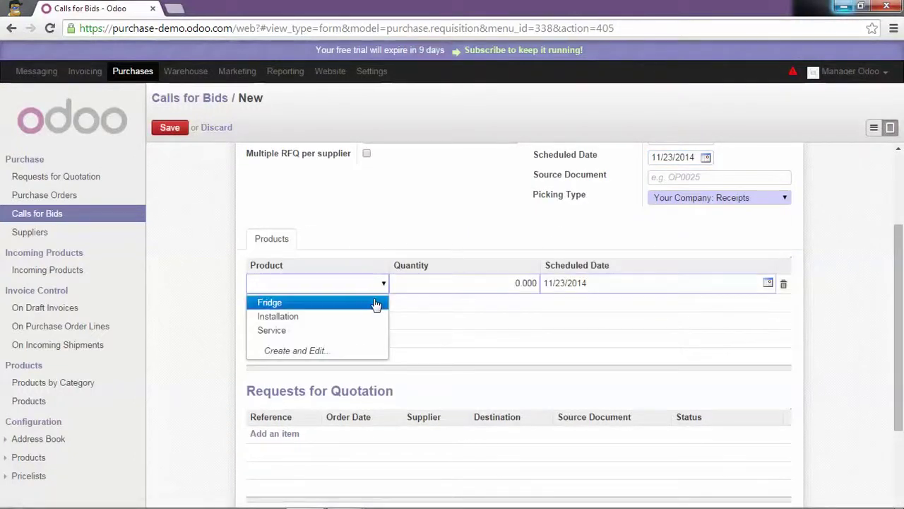
left_click(374, 304)
left_click(520, 283)
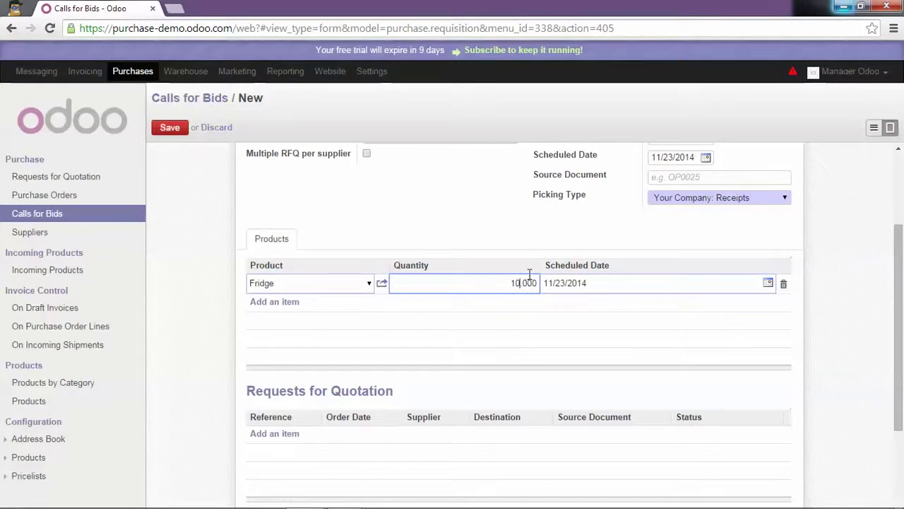
Step: Confirm call TE00001 and start a quotation request from a supplier
scroll(526, 274, "up", 2)
scroll(527, 275, "up", 2)
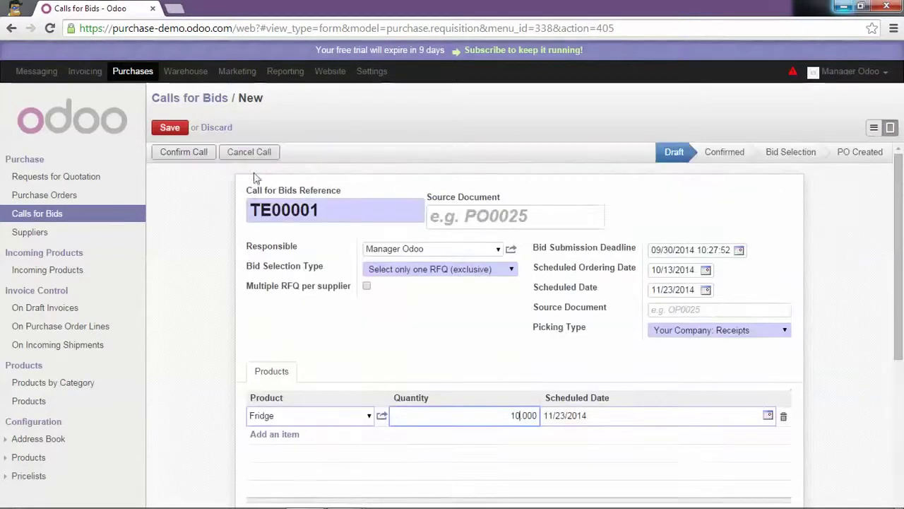
left_click(189, 161)
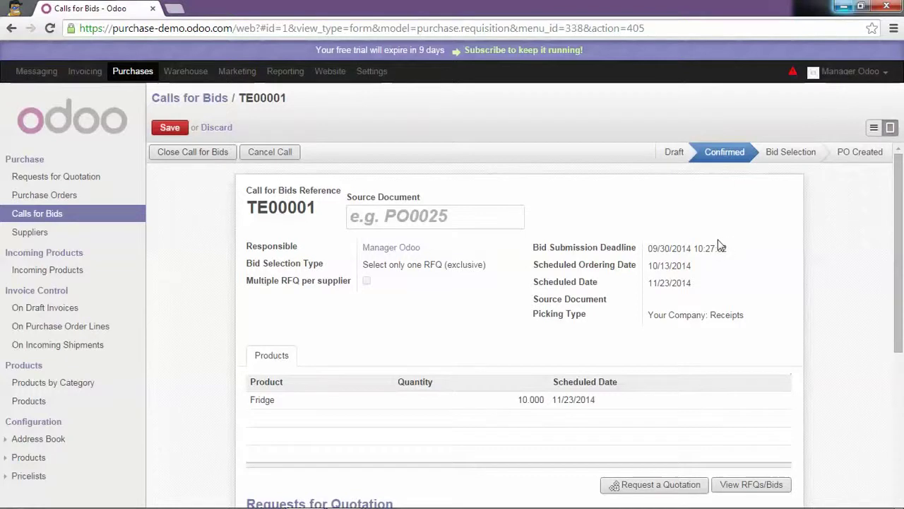
scroll(718, 244, "down", 1)
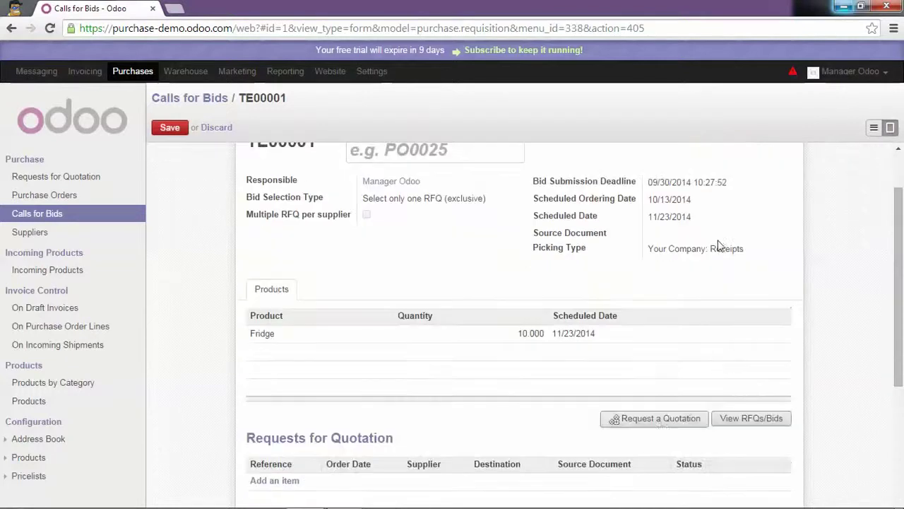
left_click(657, 419)
Step: Create a request for quotation from supplier Smart Home
left_click(729, 120)
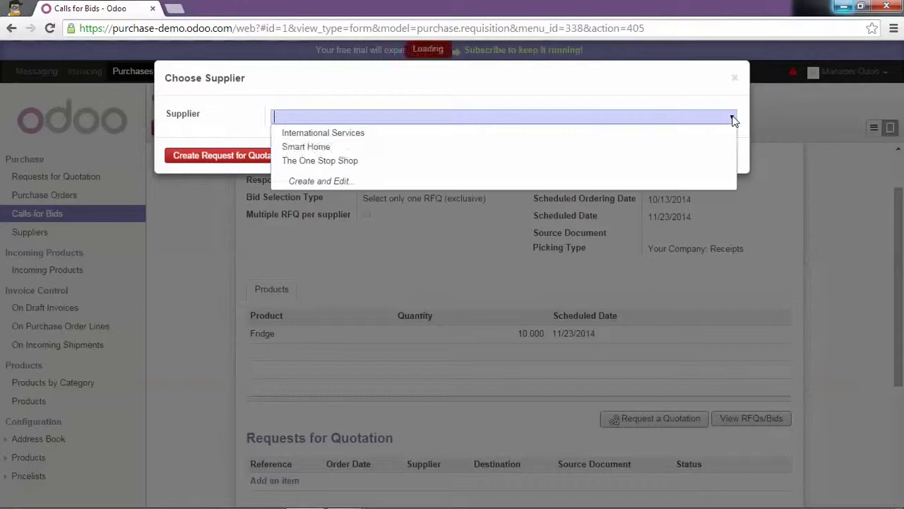
left_click(615, 147)
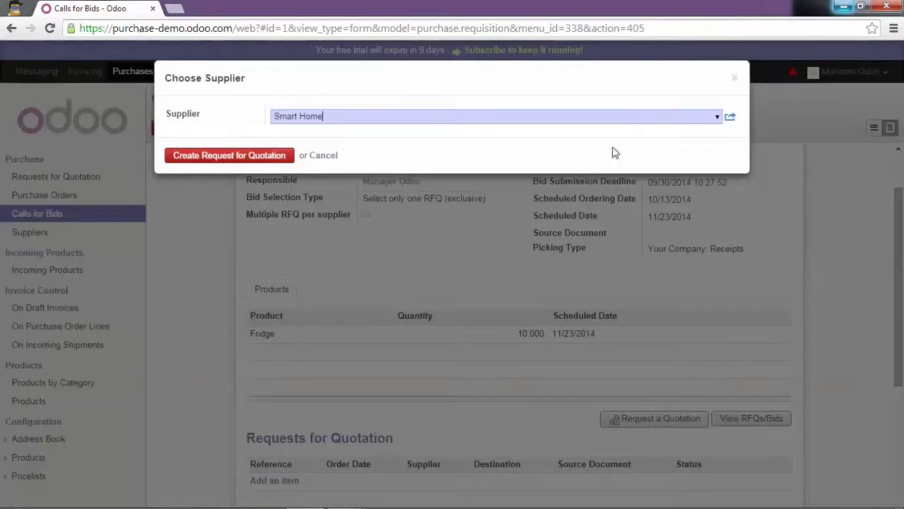
left_click(219, 160)
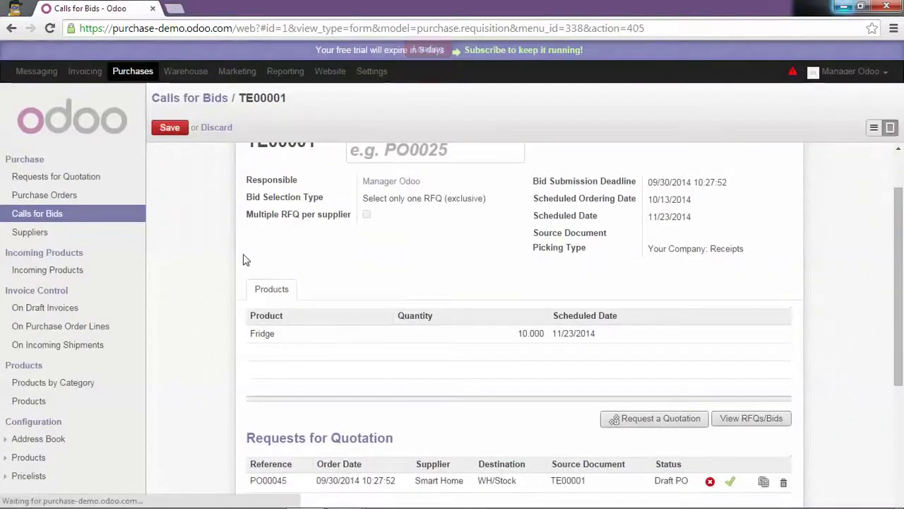
scroll(288, 328, "down", 1)
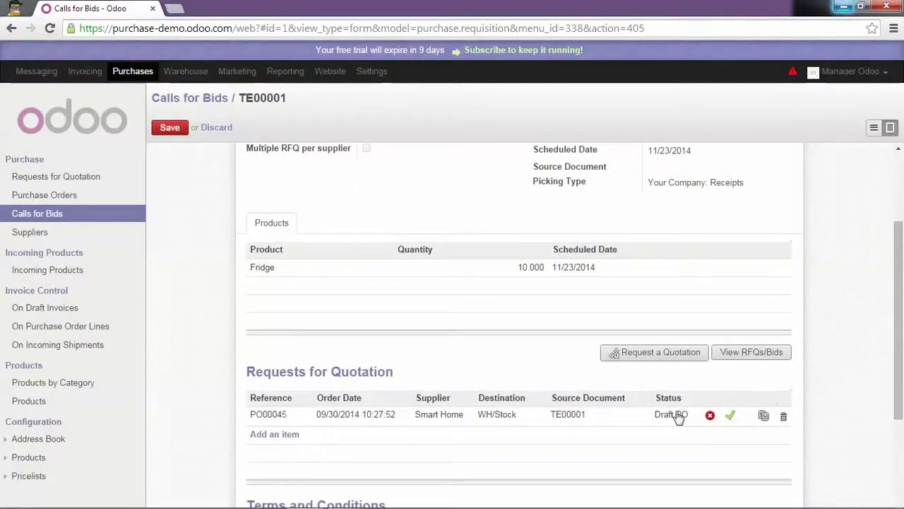
Step: Create a second request for quotation from The One Stop Shop
left_click(646, 352)
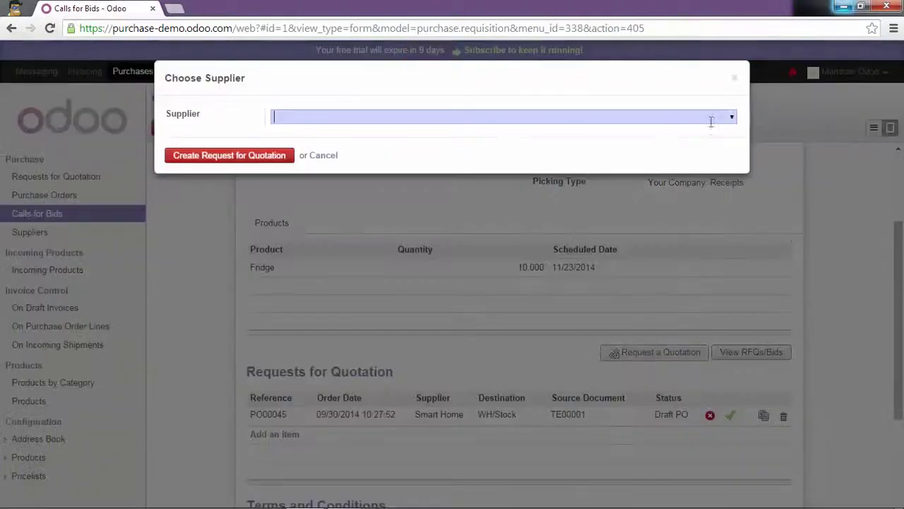
left_click(731, 118)
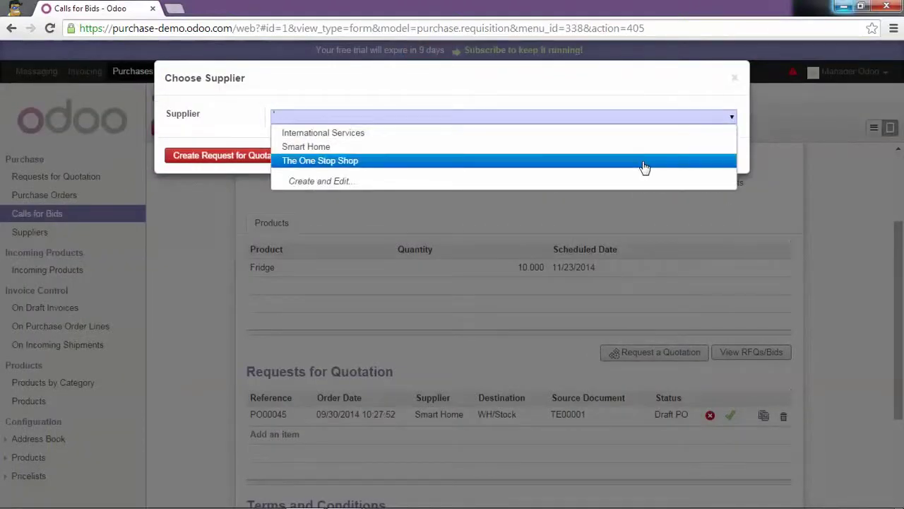
left_click(643, 165)
left_click(258, 157)
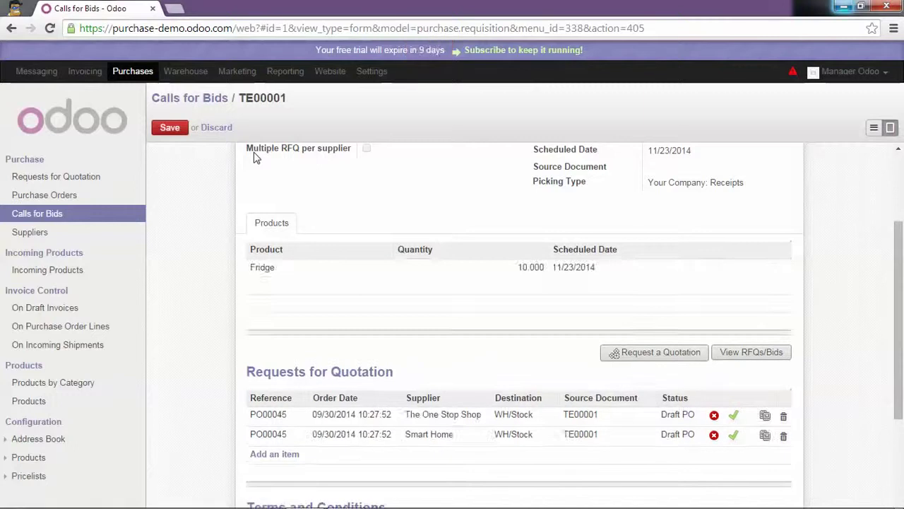
Step: Email PO00046 to The One Stop Shop and PO00045 to Smart Home
left_click(766, 416)
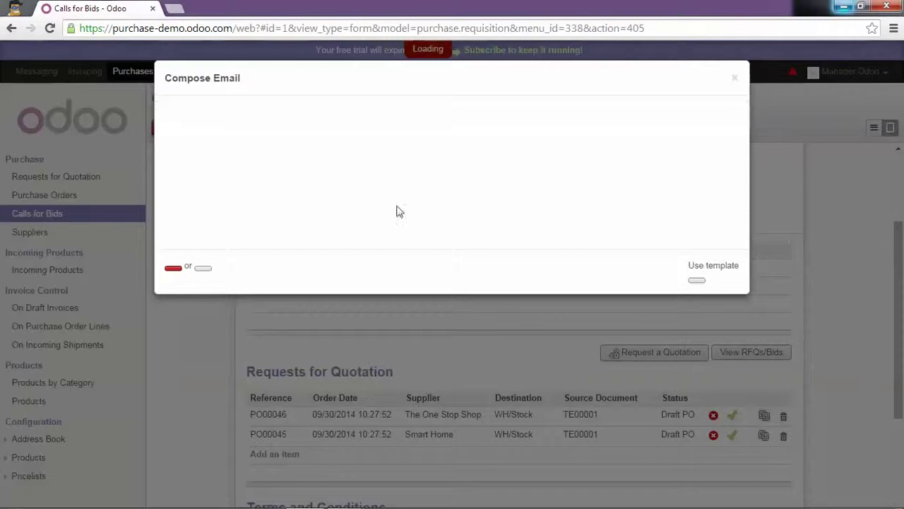
left_click(198, 446)
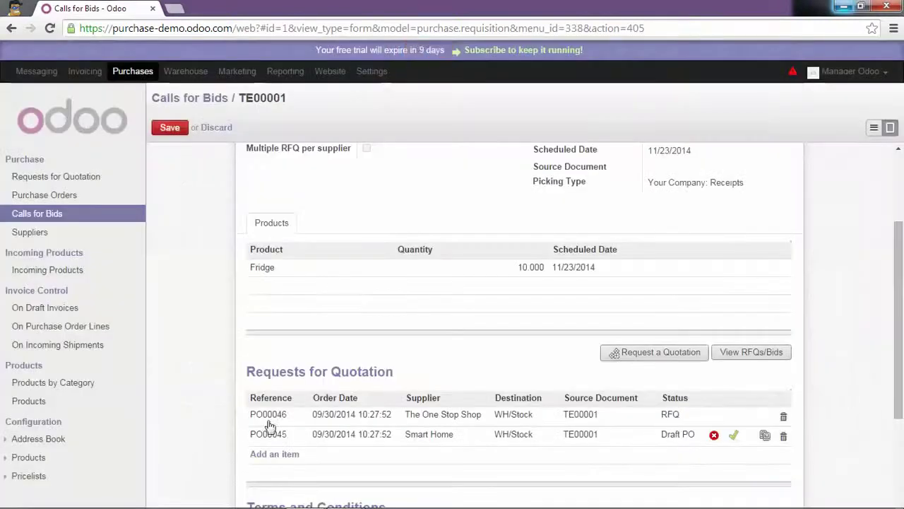
left_click(765, 435)
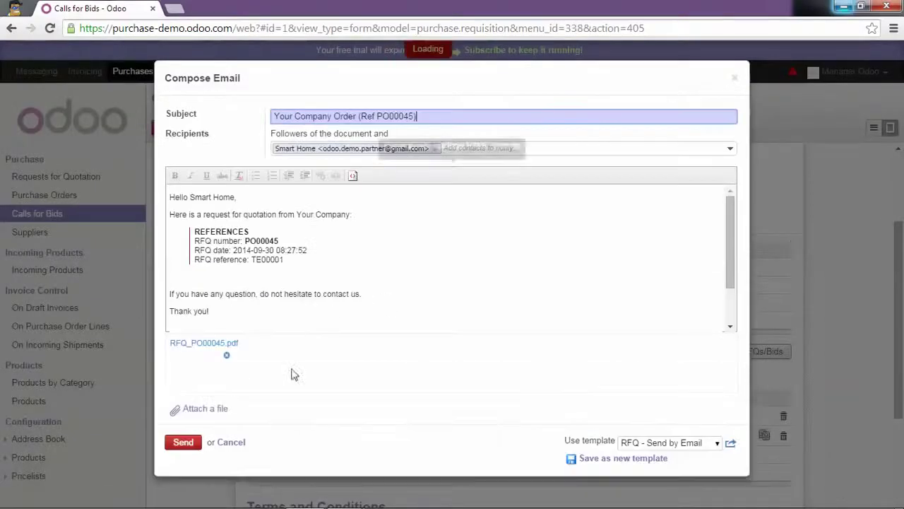
left_click(178, 449)
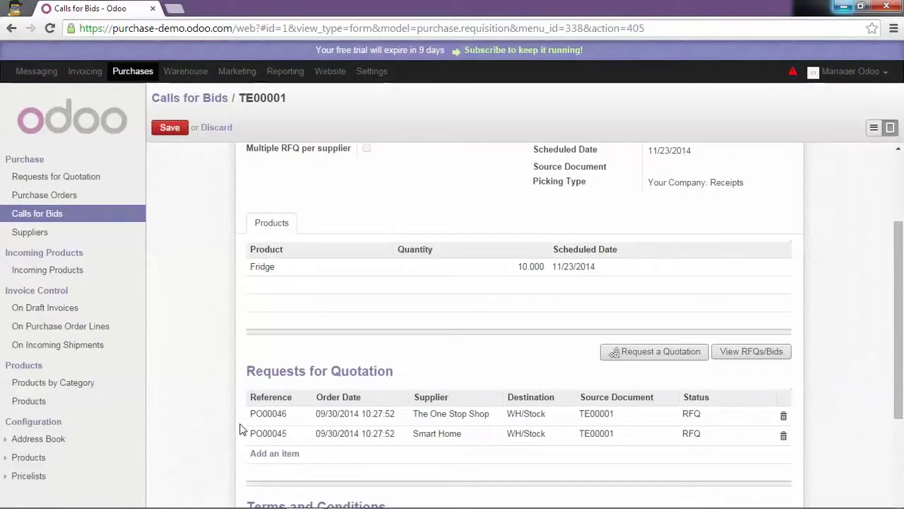
Step: Mark PO00046 Bid Received, enter 6 as the fridge unit price, and save
left_click(481, 416)
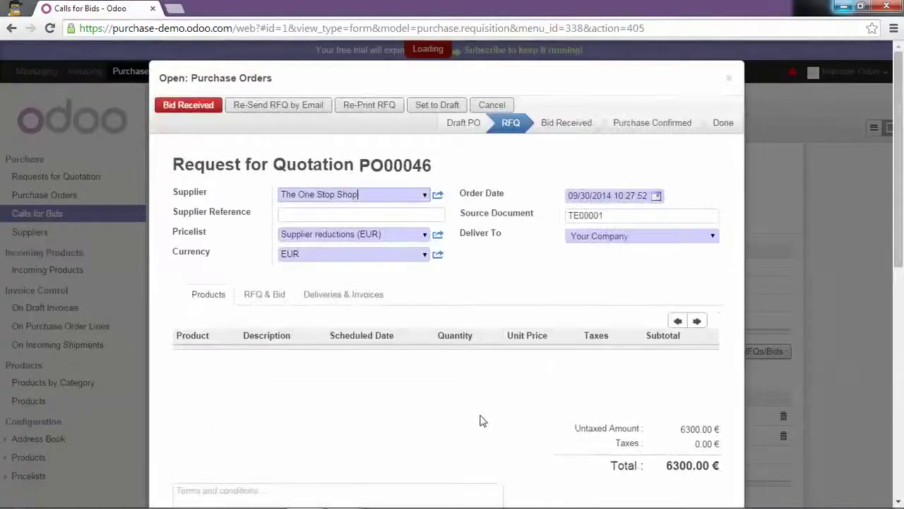
left_click(190, 110)
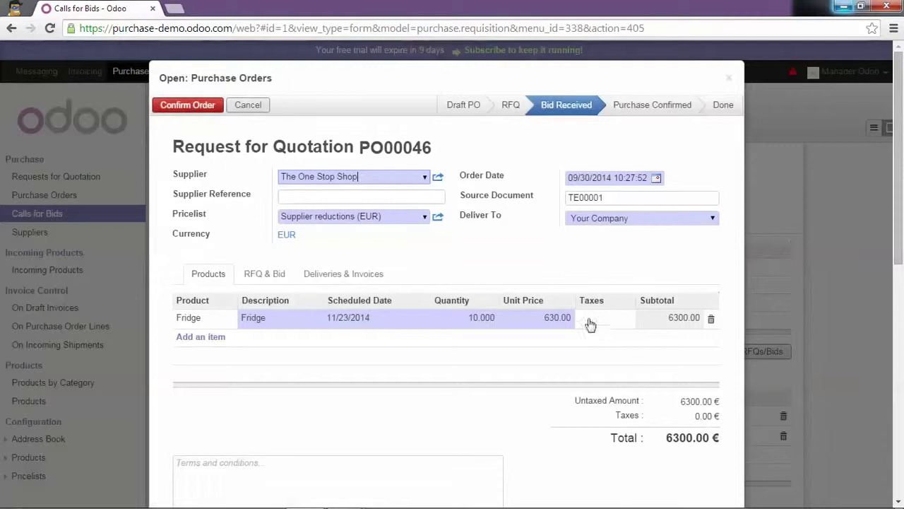
left_click(560, 317)
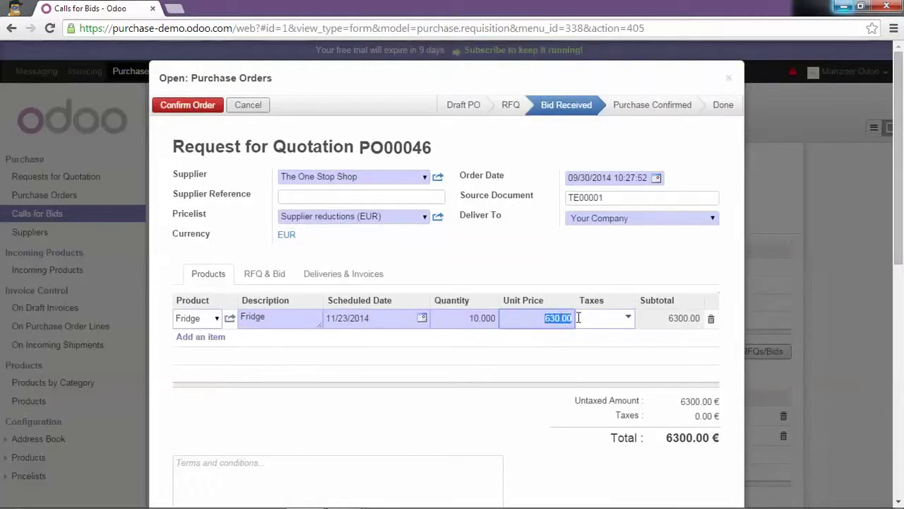
type("650")
scroll(424, 396, "down", 2)
scroll(283, 438, "down", 4)
scroll(247, 430, "down", 2)
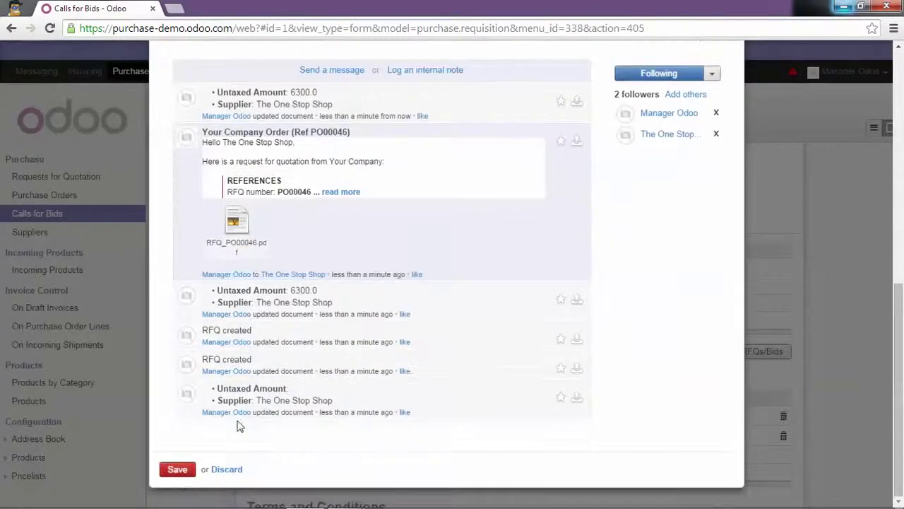
left_click(177, 469)
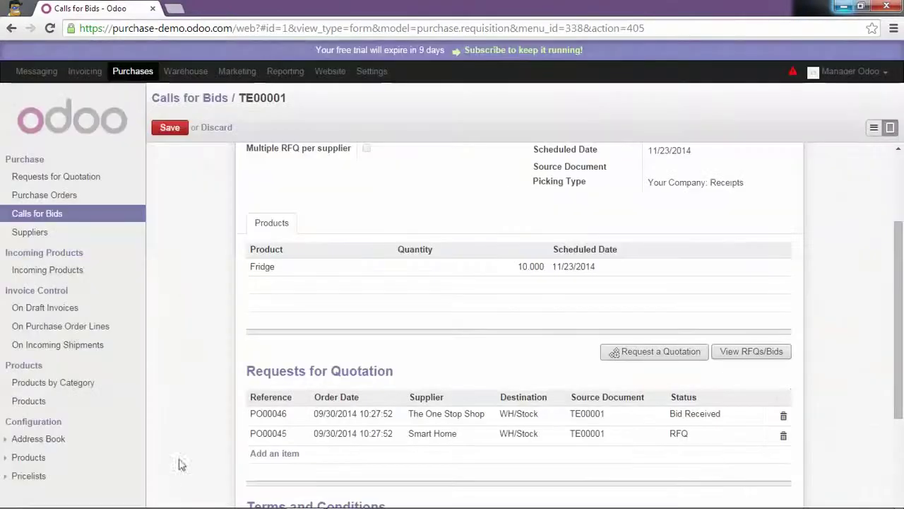
Step: Change PO00045's fridge unit price from 720 to 710 and mark it Bid Received
mouse_move(678, 434)
left_click(687, 434)
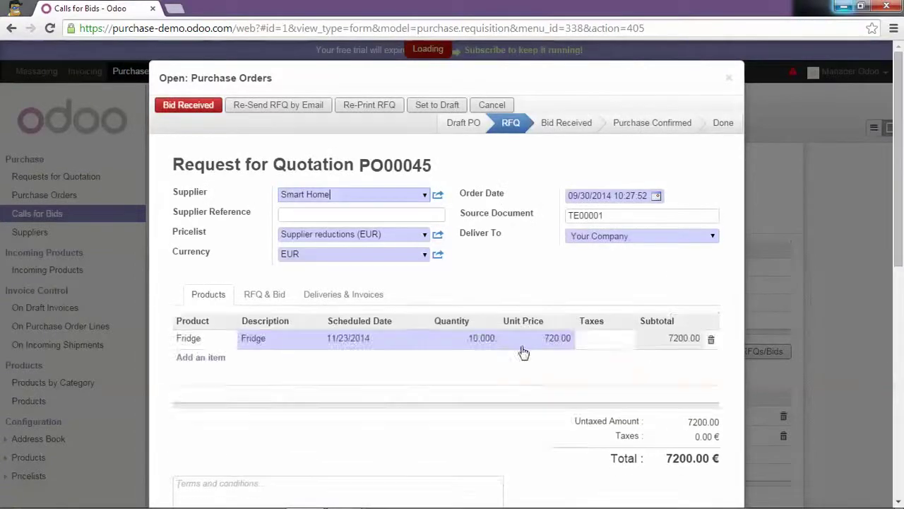
left_click(557, 340)
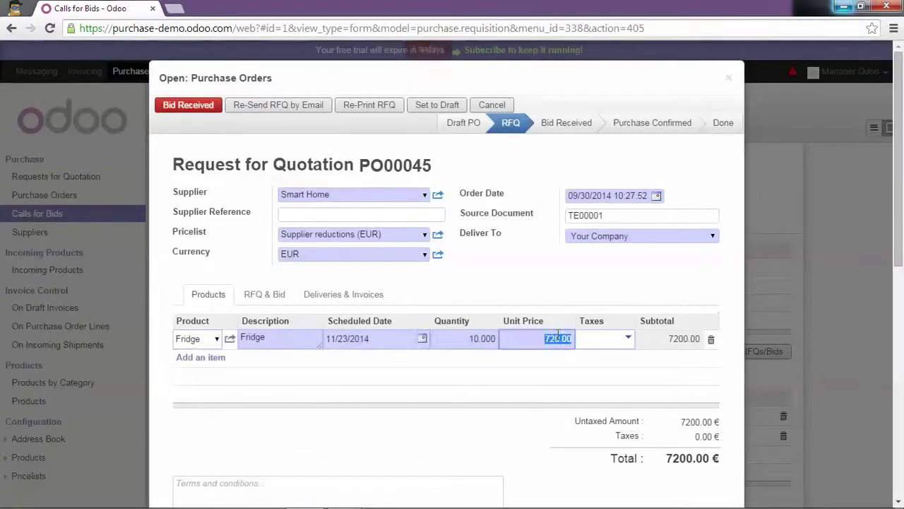
type("710")
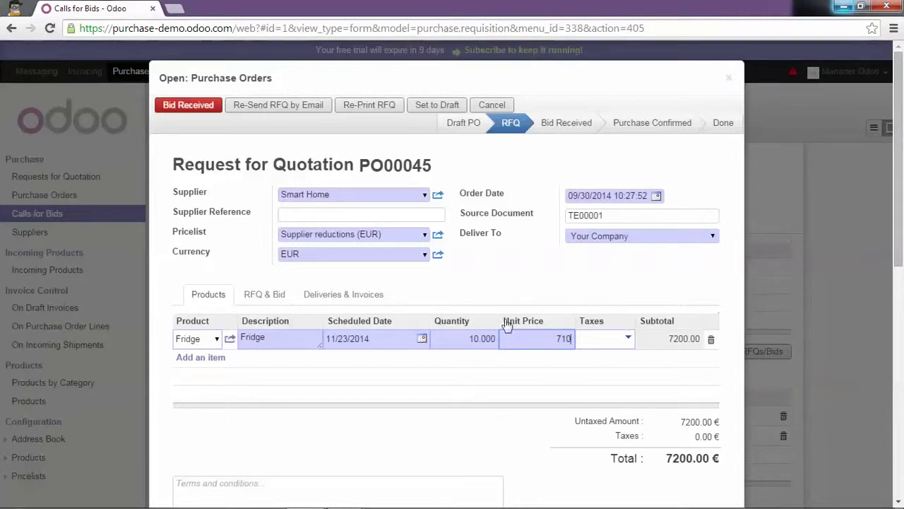
left_click(172, 107)
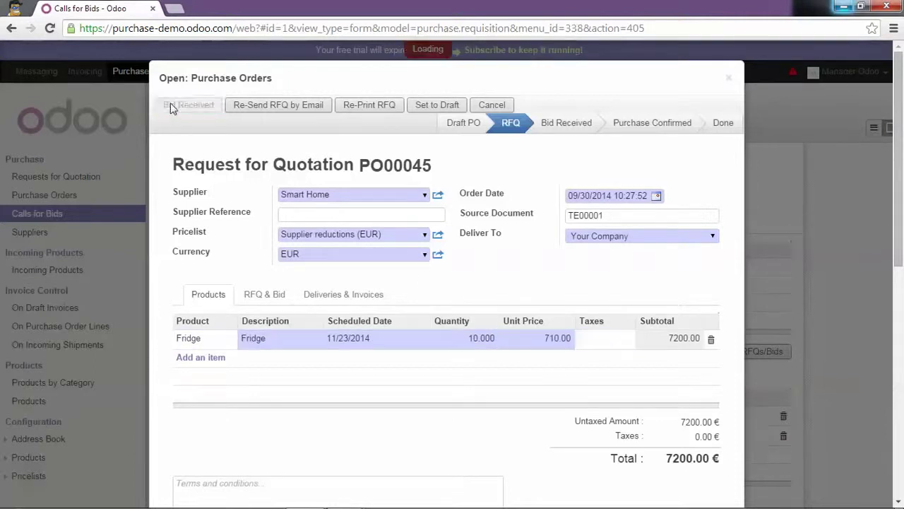
scroll(244, 189, "down", 1)
scroll(243, 189, "down", 3)
scroll(244, 212, "down", 8)
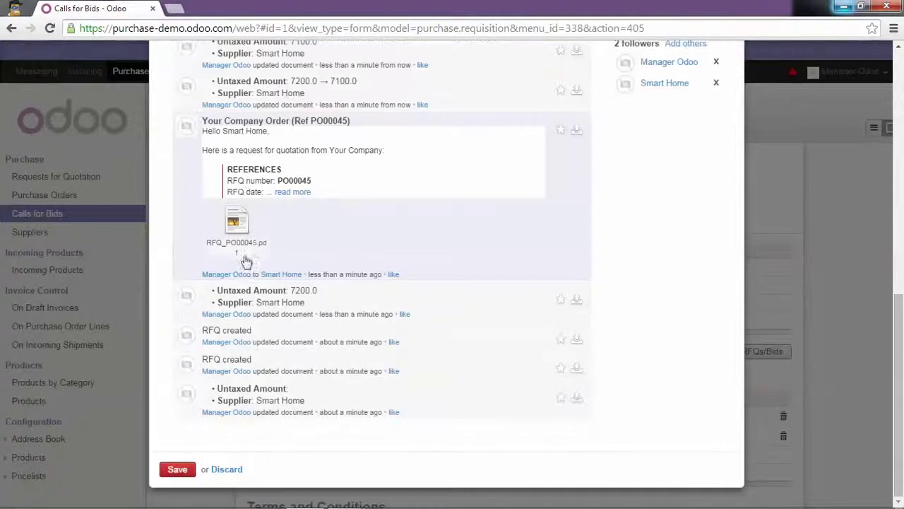
Step: Save the PO00045 bid and close bidding on call TE00001
left_click(178, 470)
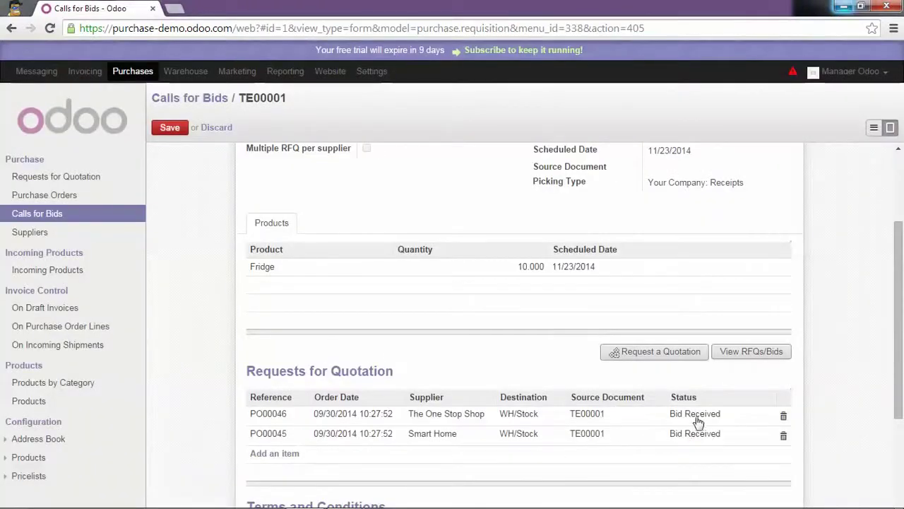
mouse_move(695, 433)
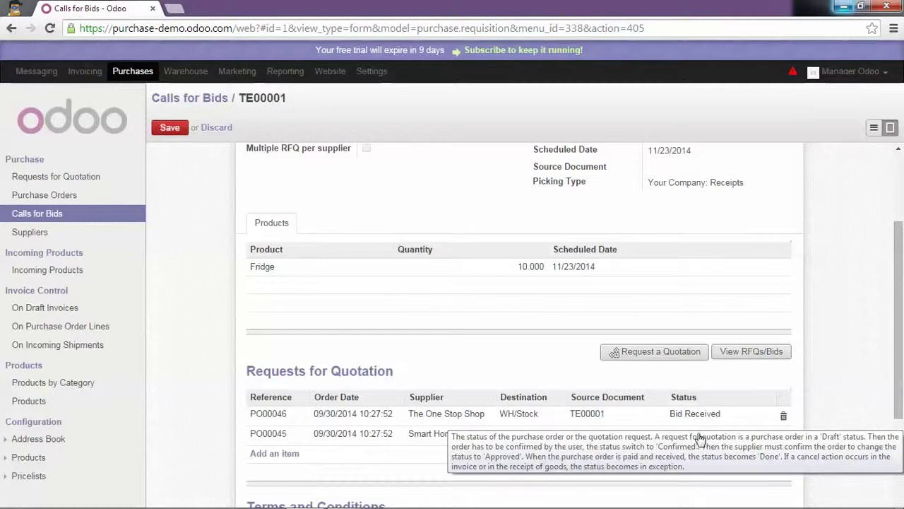
scroll(699, 438, "up", 3)
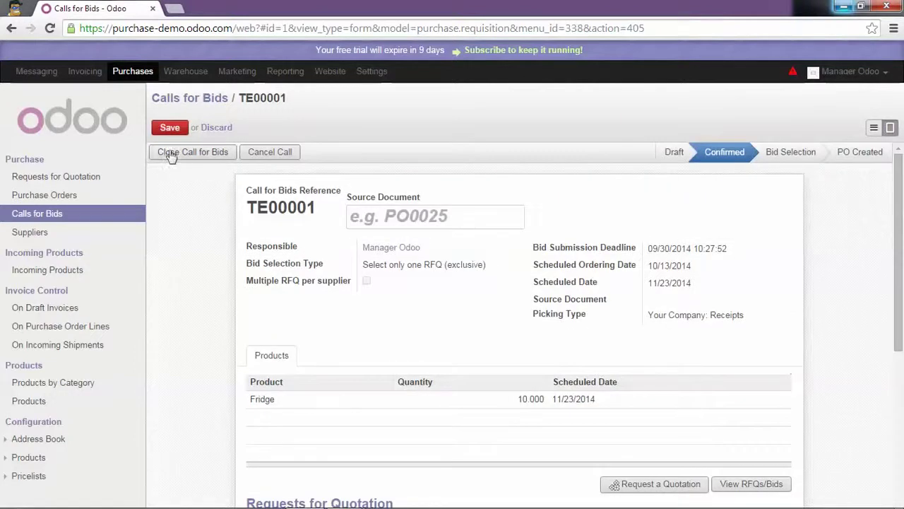
left_click(195, 156)
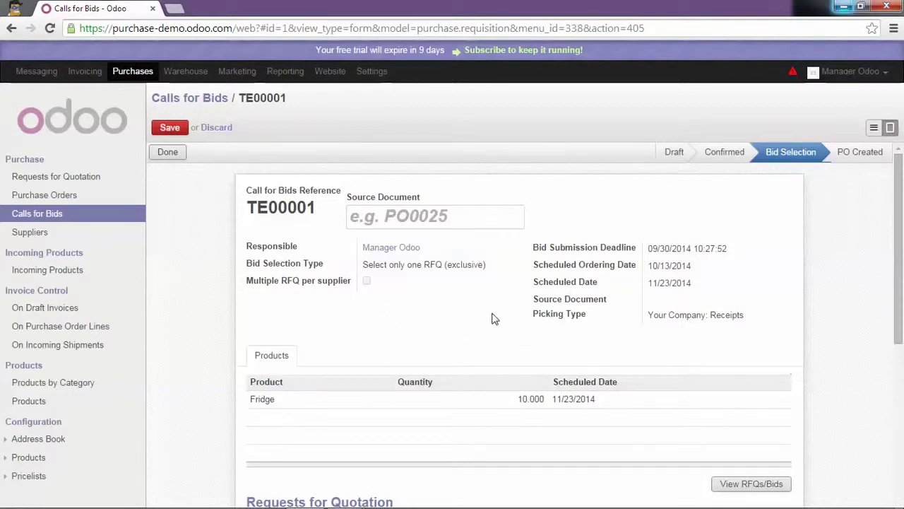
scroll(495, 319, "down", 2)
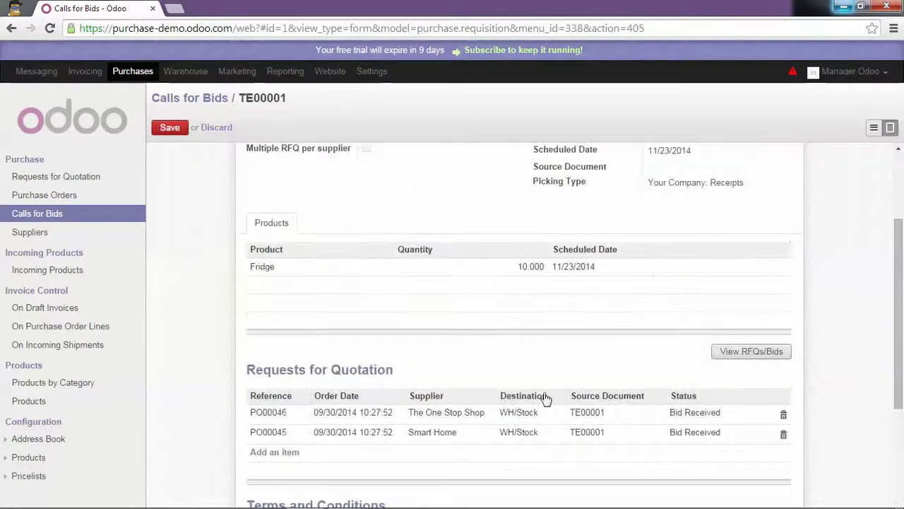
Step: Confirm The One Stop Shop's order PO00046
left_click(584, 416)
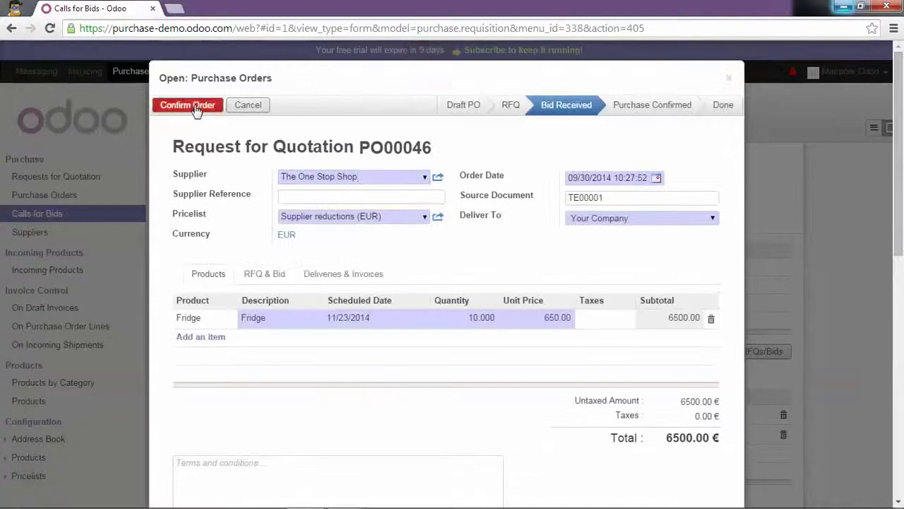
left_click(187, 105)
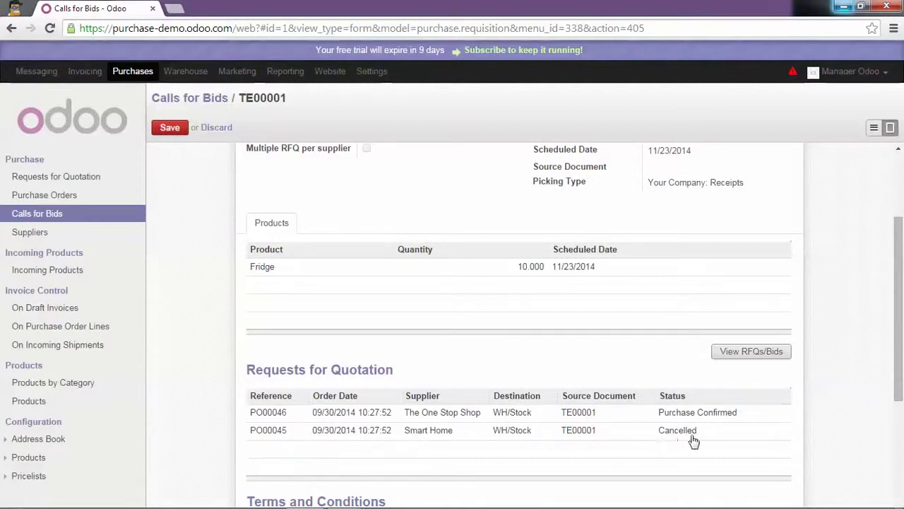
scroll(682, 434, "up", 3)
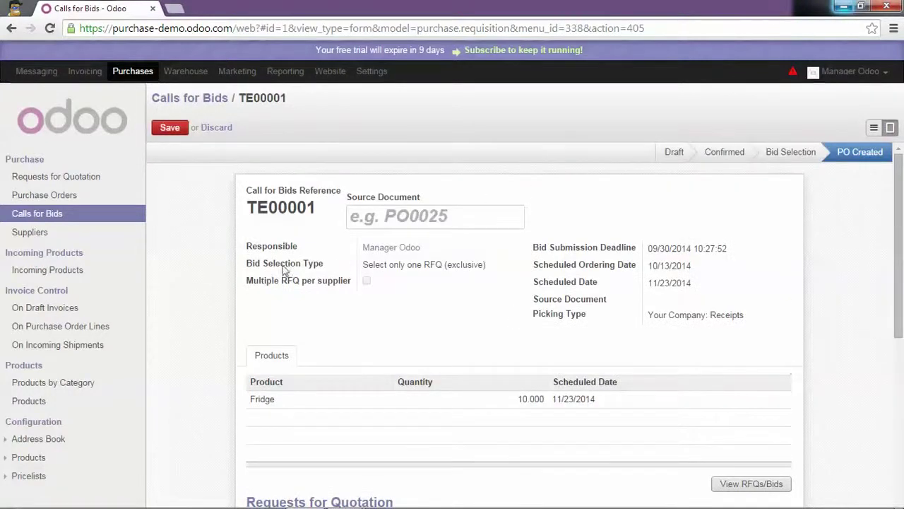